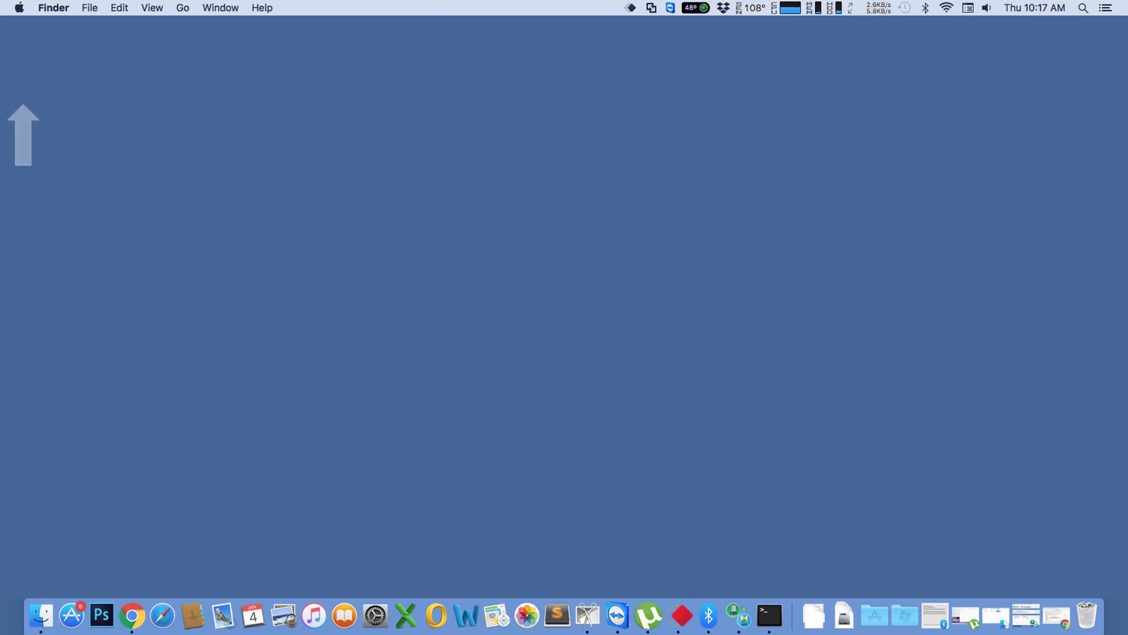
# Enable the New Terminal at Folder service from the Apple menu's System Preferences
pyautogui.click(19, 7)
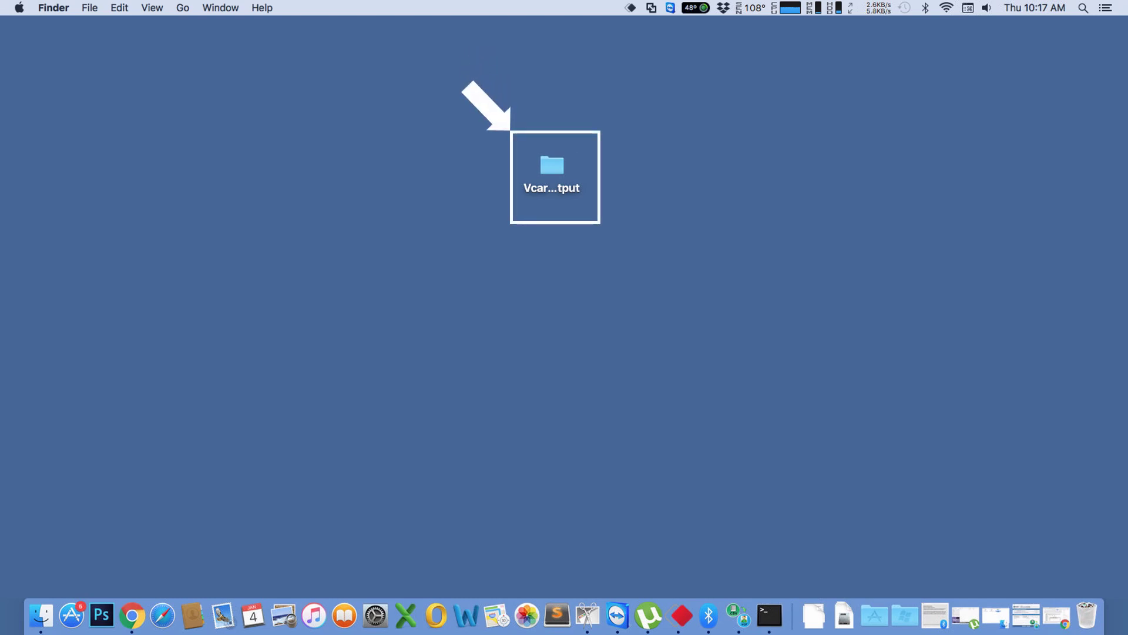
# Open Terminal at the Vcard Output folder to merge the vCards into combinedfile.vcf
pyautogui.rightClick(564, 174)
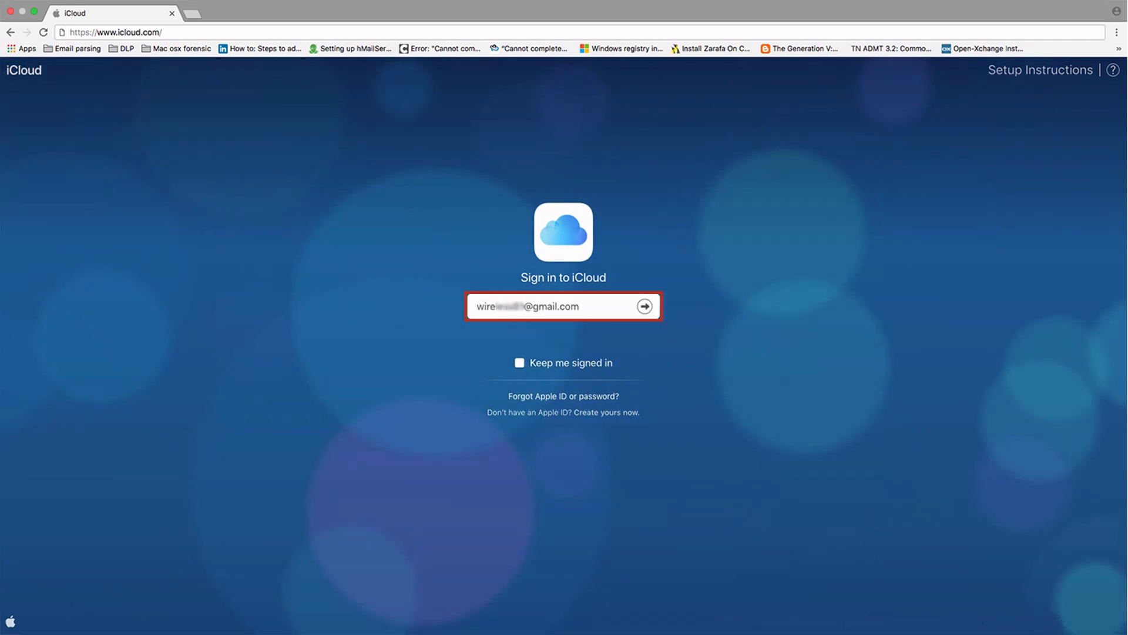
# Submit the Apple ID and password on icloud.com to sign in
pyautogui.press('Return')
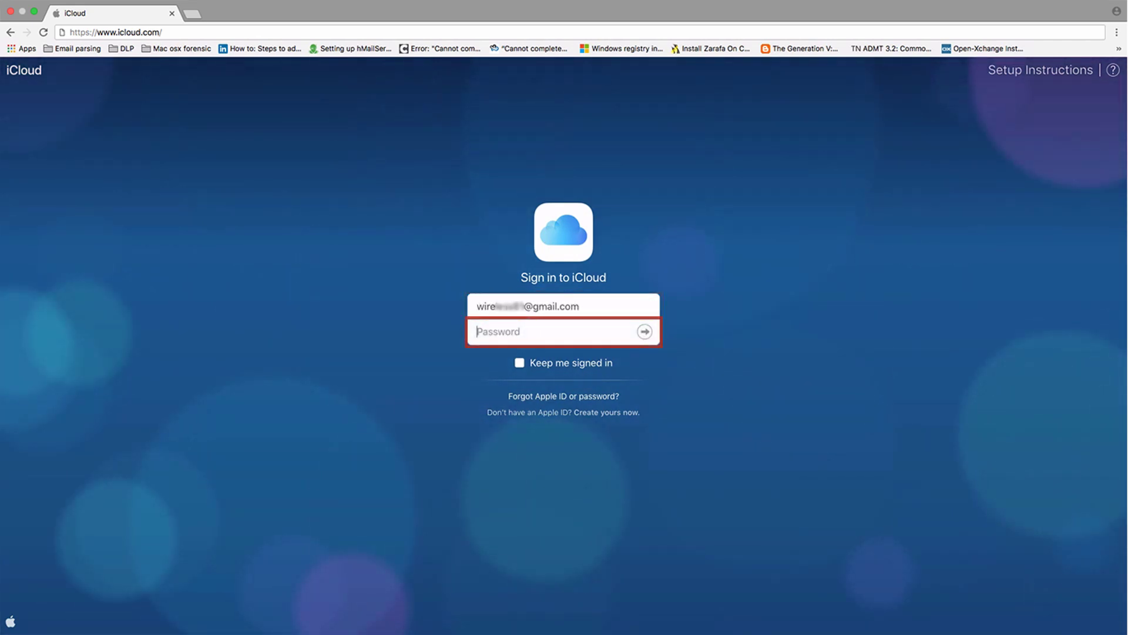
pyautogui.write('**********')
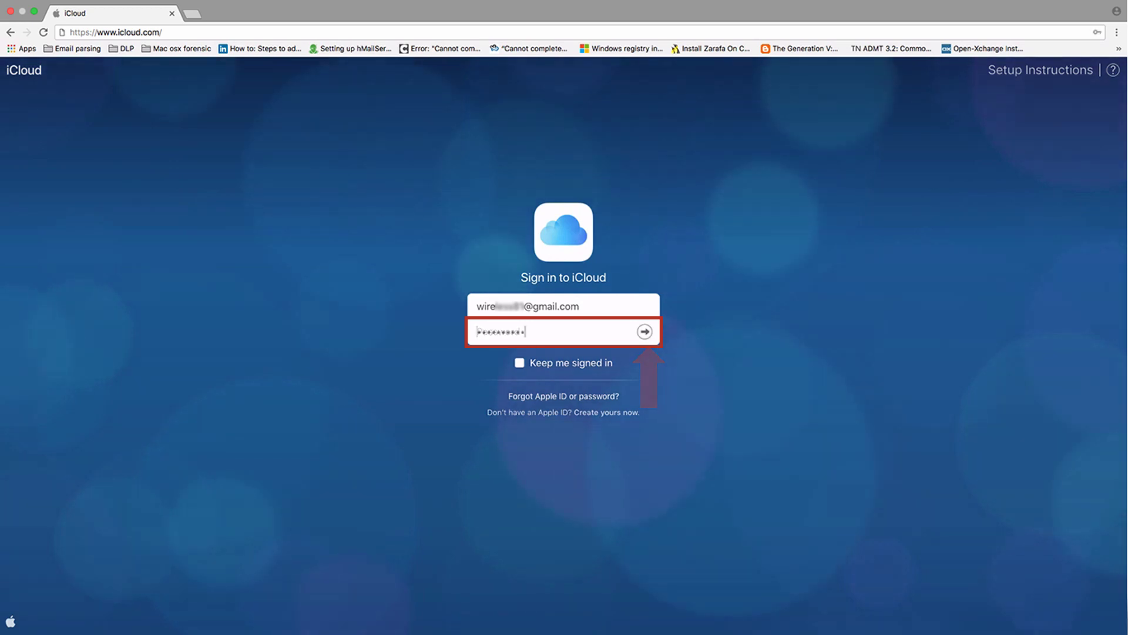
pyautogui.press('Return')
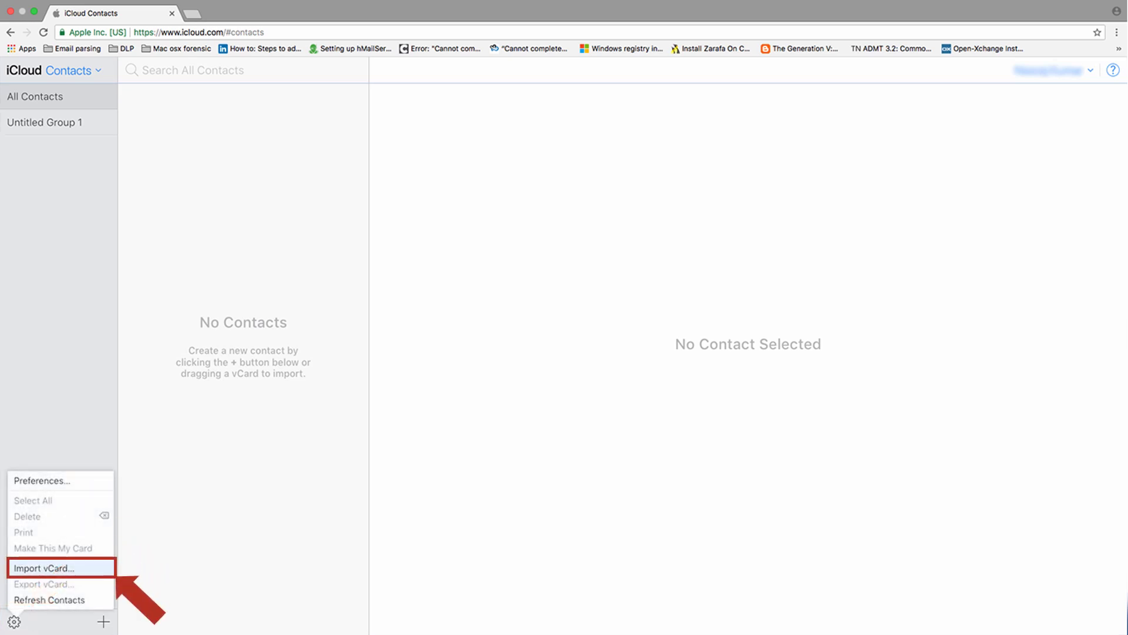
# Import combinedfile.vcf into iCloud Contacts via Import vCard, adding fifteen contacts
pyautogui.click(44, 568)
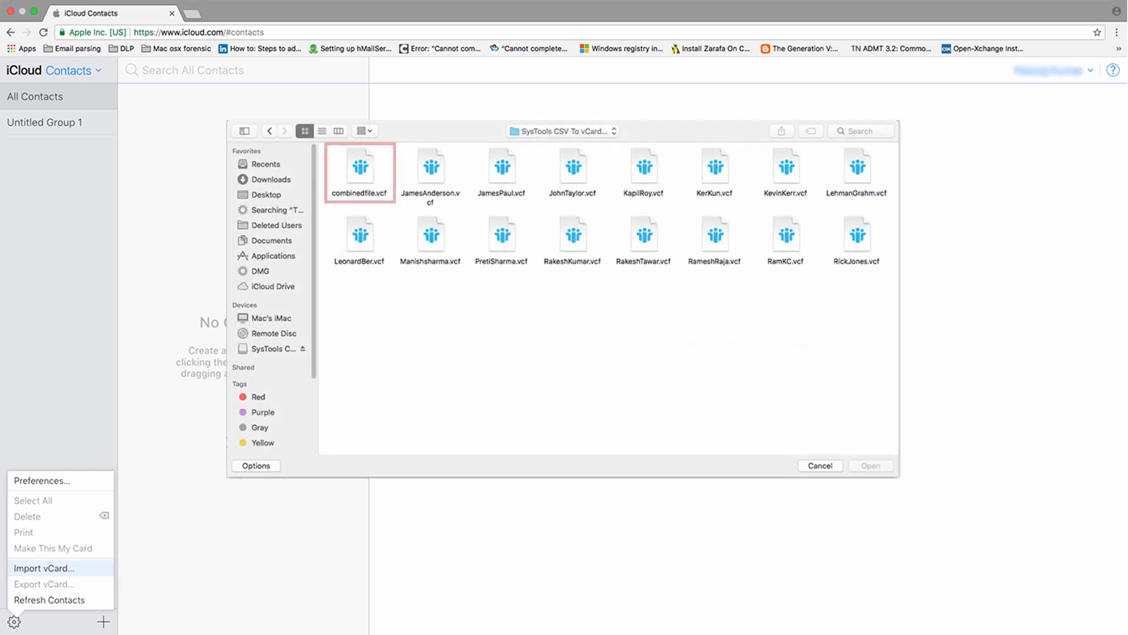
pyautogui.click(359, 167)
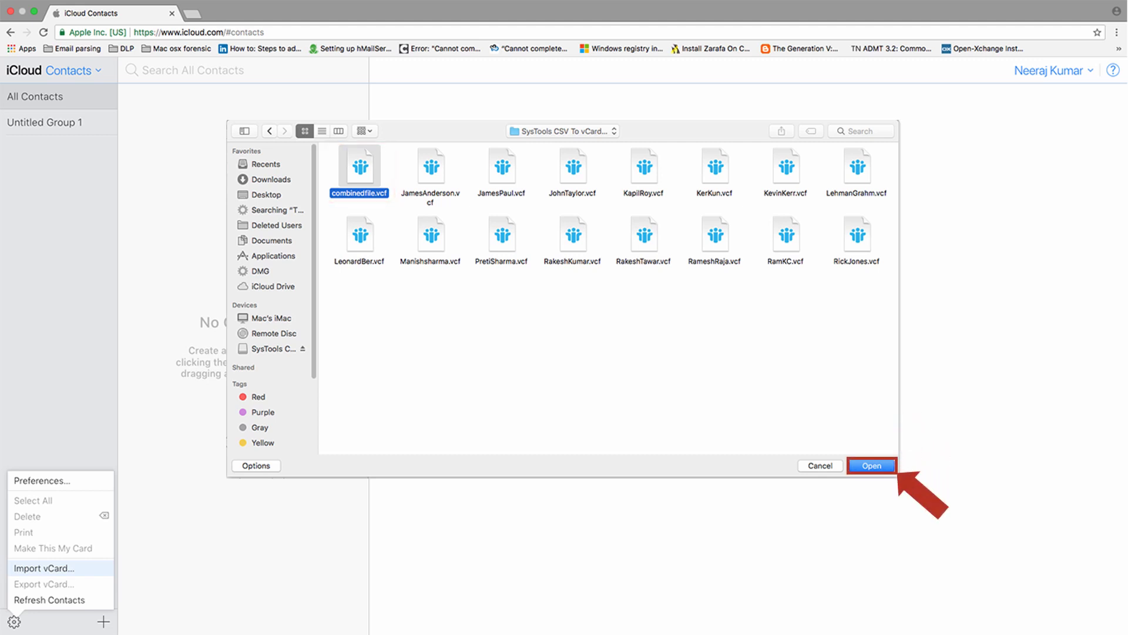
pyautogui.press('Return')
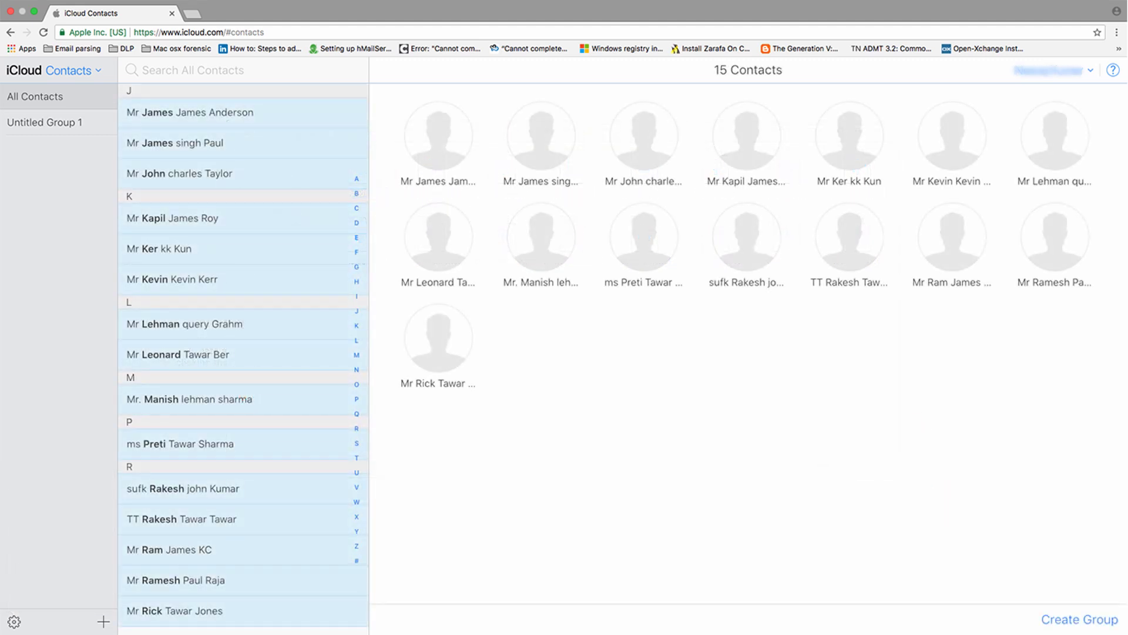